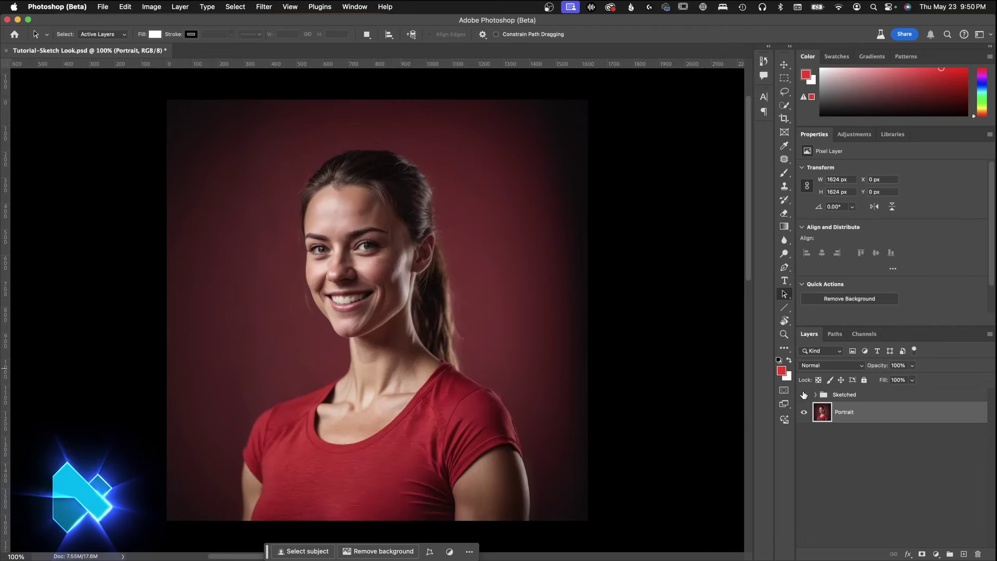
Preview the sketch once, then duplicate the Portrait layer as Portrait copy.
{"action": "left_click", "coordinate": [804, 395]}
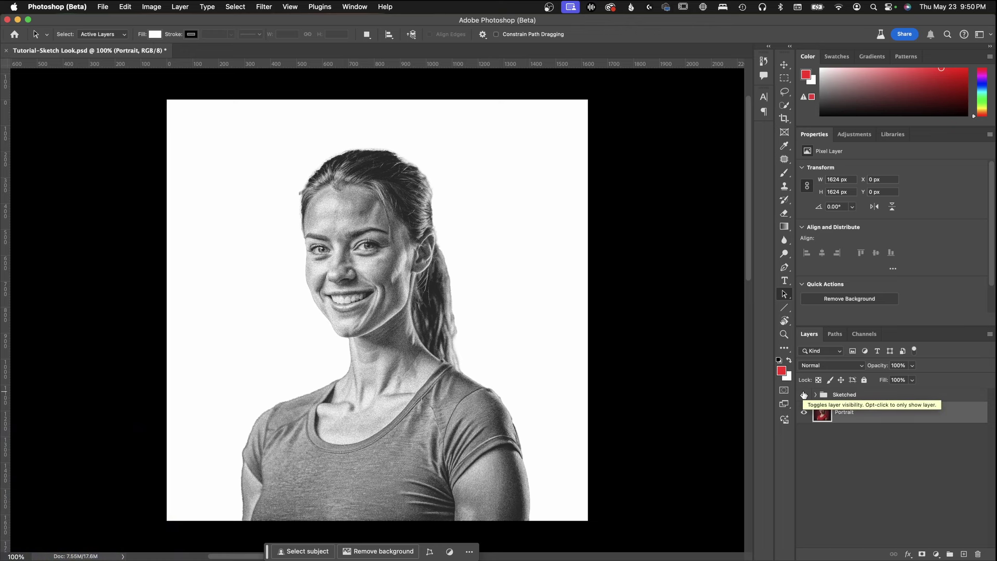
{"action": "left_click", "coordinate": [803, 395]}
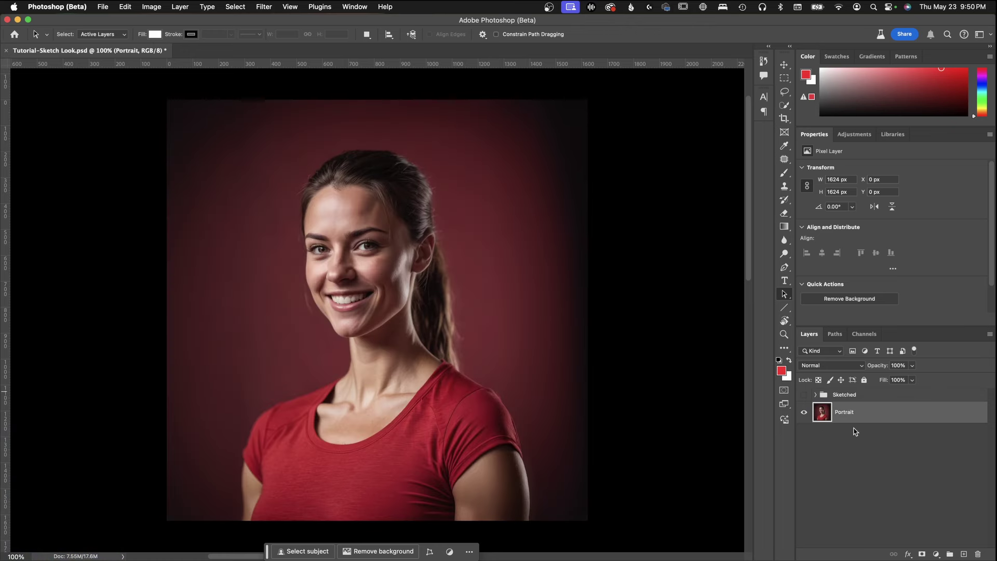
{"action": "left_click_drag", "start_coordinate": [881, 413], "coordinate": [963, 552]}
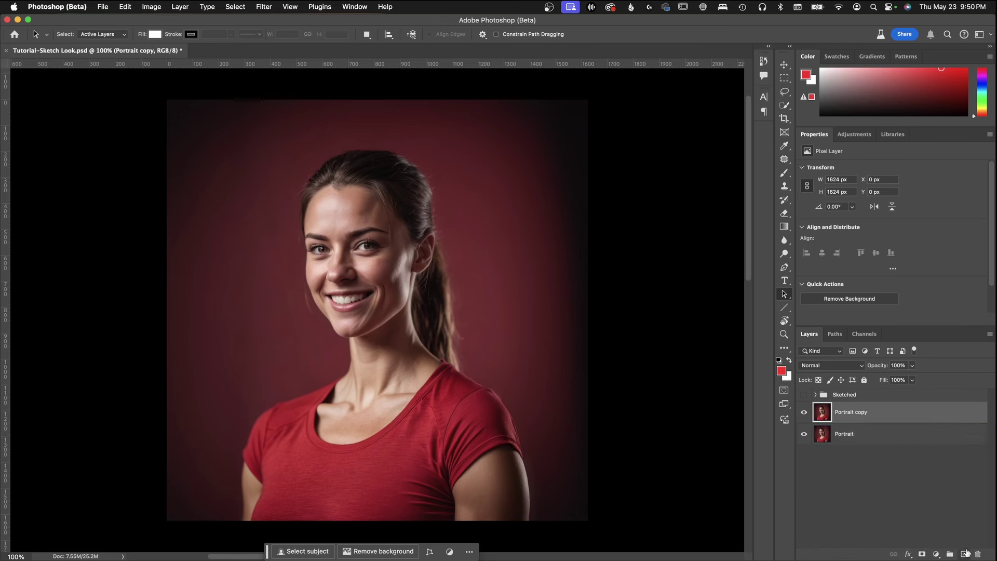
{"action": "left_click", "coordinate": [825, 436]}
Make and delete an extra Portrait copy 2, leaving Portrait copy selected.
{"action": "key", "text": "ctrl+j"}
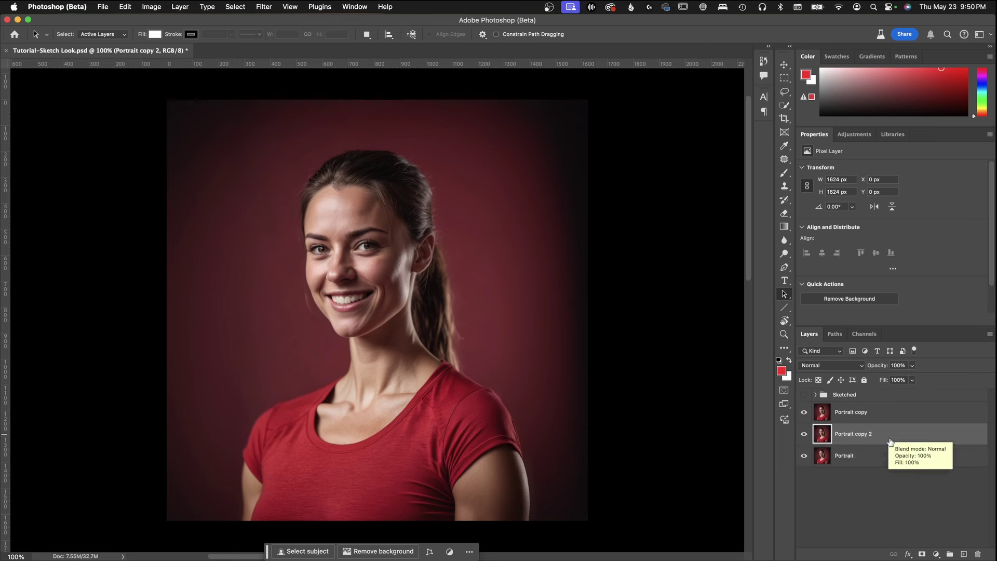
{"action": "left_click_drag", "start_coordinate": [887, 433], "coordinate": [979, 554]}
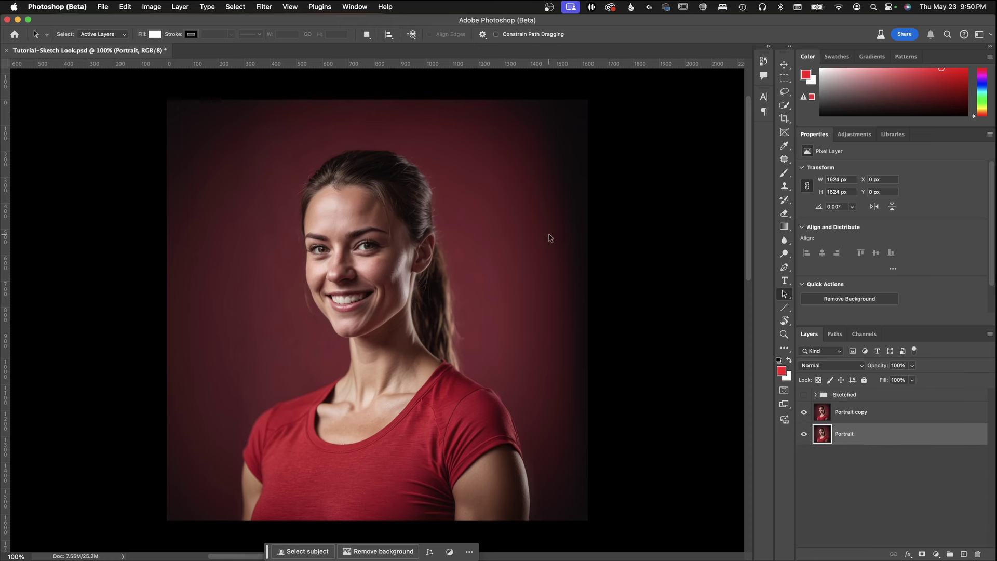
{"action": "left_click", "coordinate": [870, 406]}
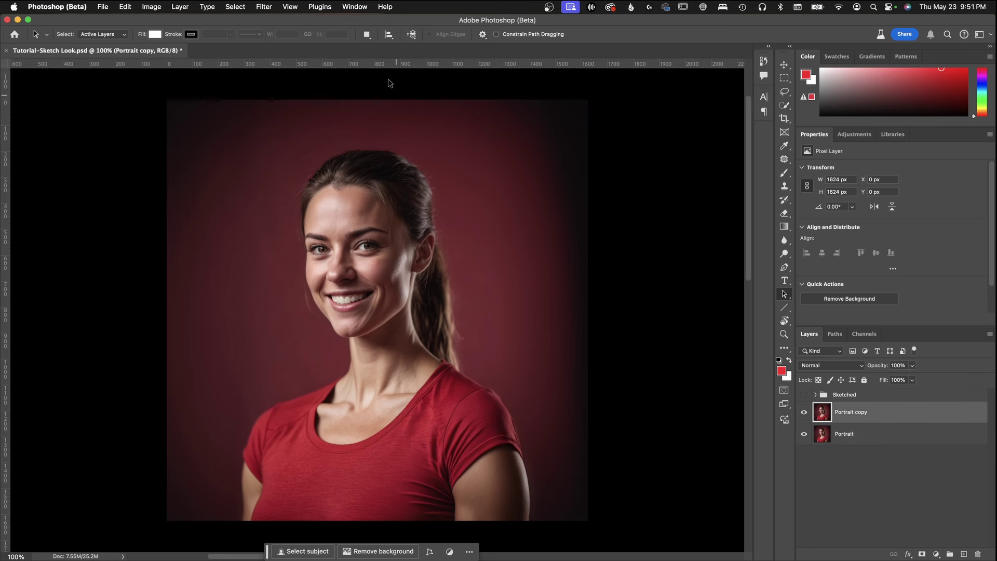
Run the Camera Raw filter on Portrait copy and drop Saturation to -100.
{"action": "left_click", "coordinate": [264, 6]}
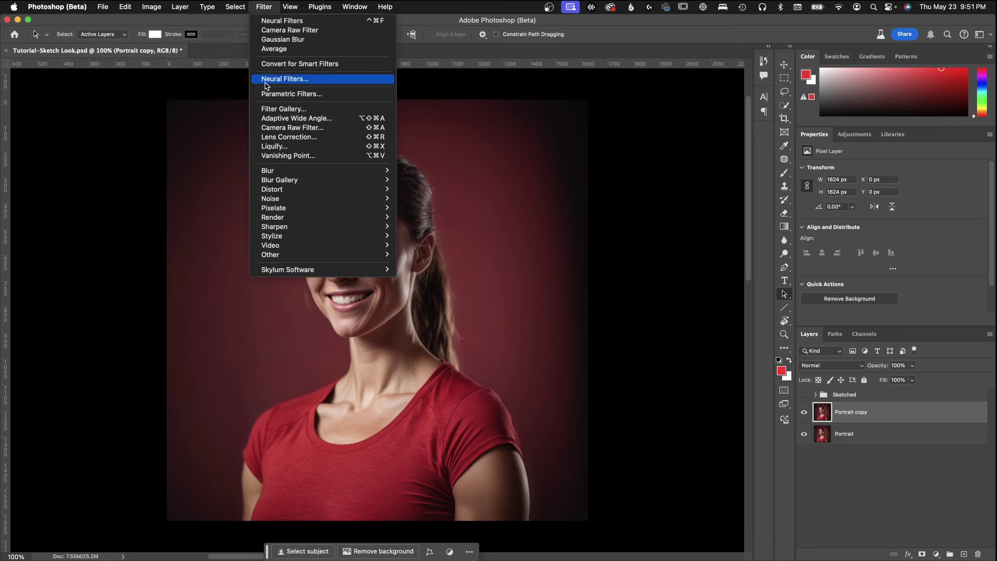
{"action": "left_click", "coordinate": [268, 128]}
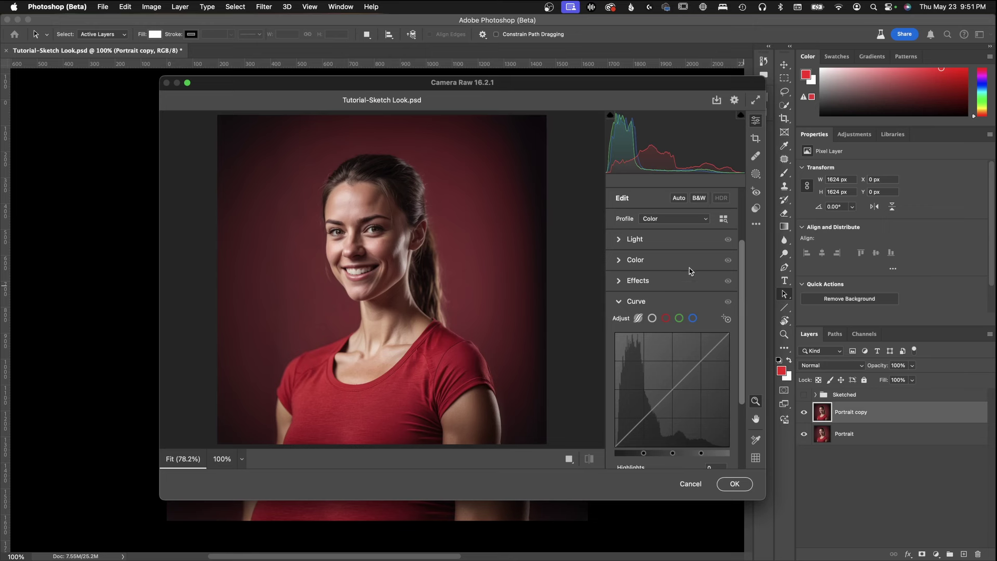
{"action": "left_click", "coordinate": [620, 263]}
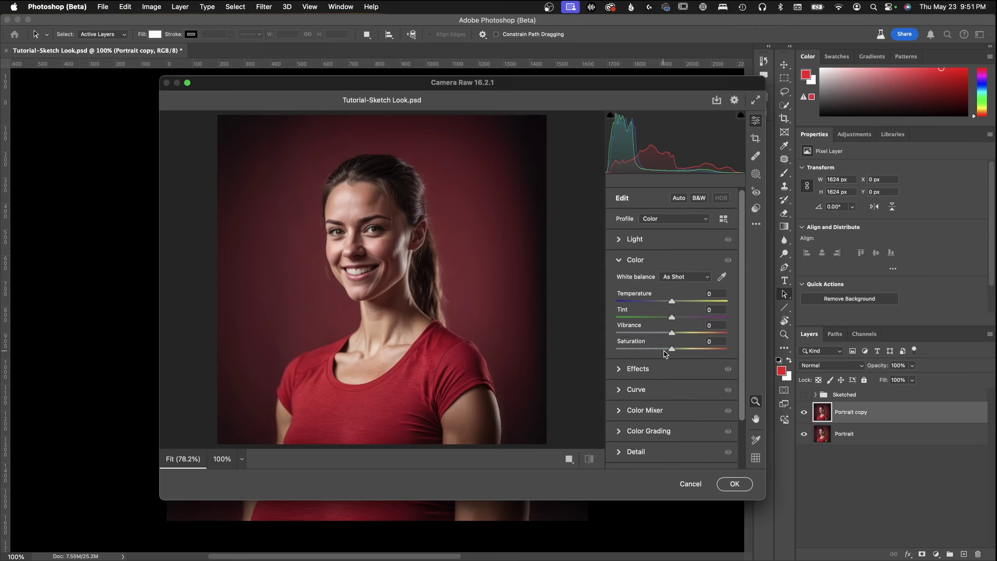
{"action": "left_click_drag", "start_coordinate": [672, 349], "coordinate": [602, 338]}
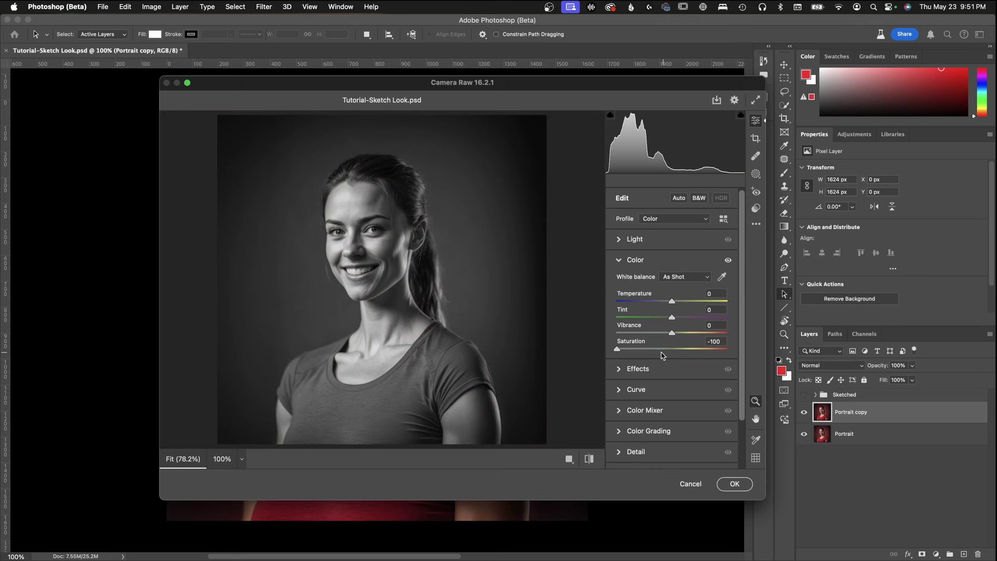
{"action": "scroll", "coordinate": [660, 356], "scroll_direction": "down", "scroll_amount": 1}
{"action": "scroll", "coordinate": [661, 355], "scroll_direction": "down", "scroll_amount": 1}
Under Effects, set Grain 100, Clarity +82 and Texture +94.
{"action": "left_click", "coordinate": [623, 343]}
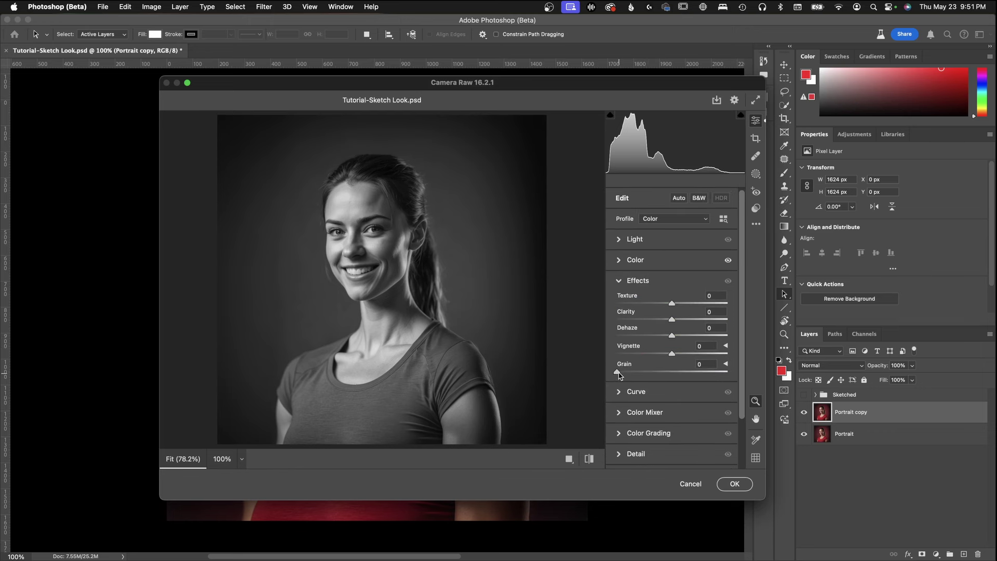
{"action": "left_click_drag", "start_coordinate": [619, 376], "coordinate": [747, 373]}
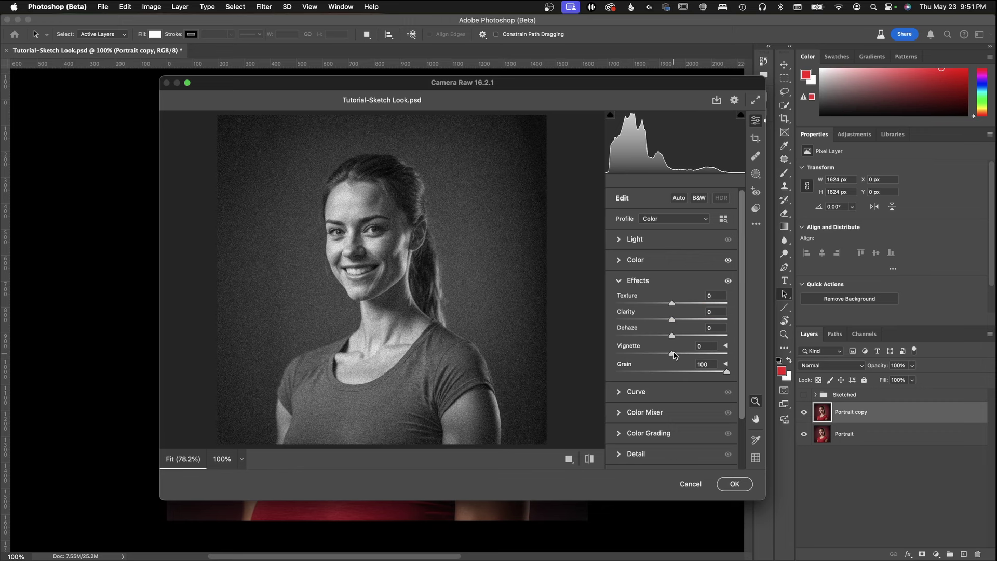
{"action": "mouse_move", "coordinate": [672, 320]}
{"action": "left_mouse_down"}
{"action": "mouse_move", "coordinate": [711, 320]}
{"action": "mouse_move", "coordinate": [720, 309]}
{"action": "left_mouse_up"}
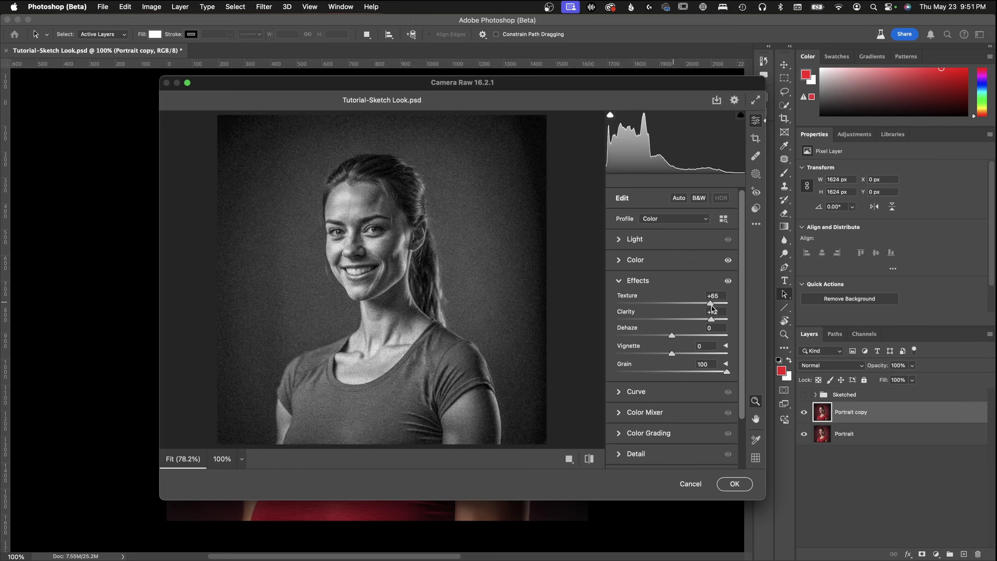
{"action": "left_click_drag", "start_coordinate": [723, 310], "coordinate": [717, 321]}
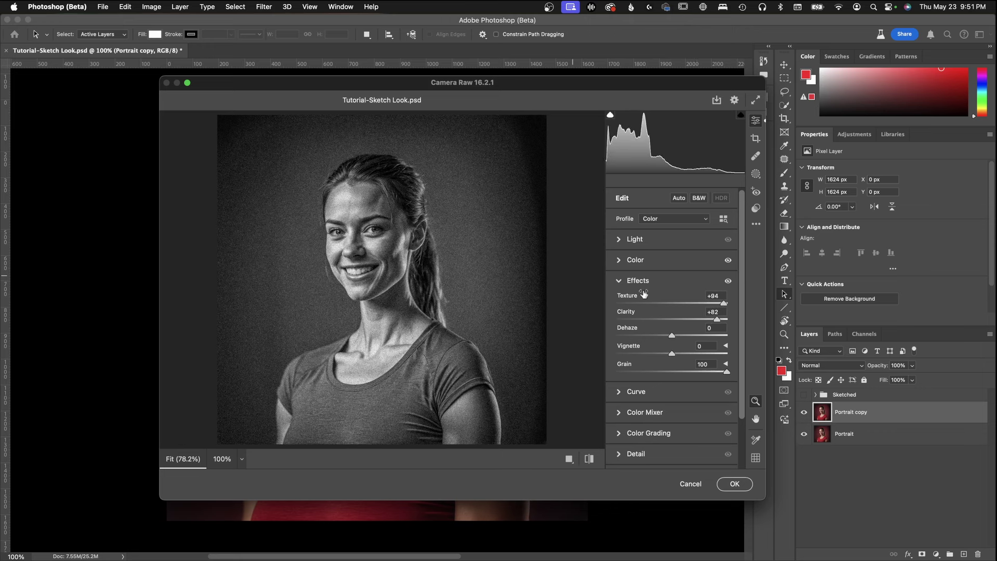
Under Light, raise Exposure to +0.60, lift Blacks to +51 and Shadows to +34.
{"action": "left_click", "coordinate": [616, 239]}
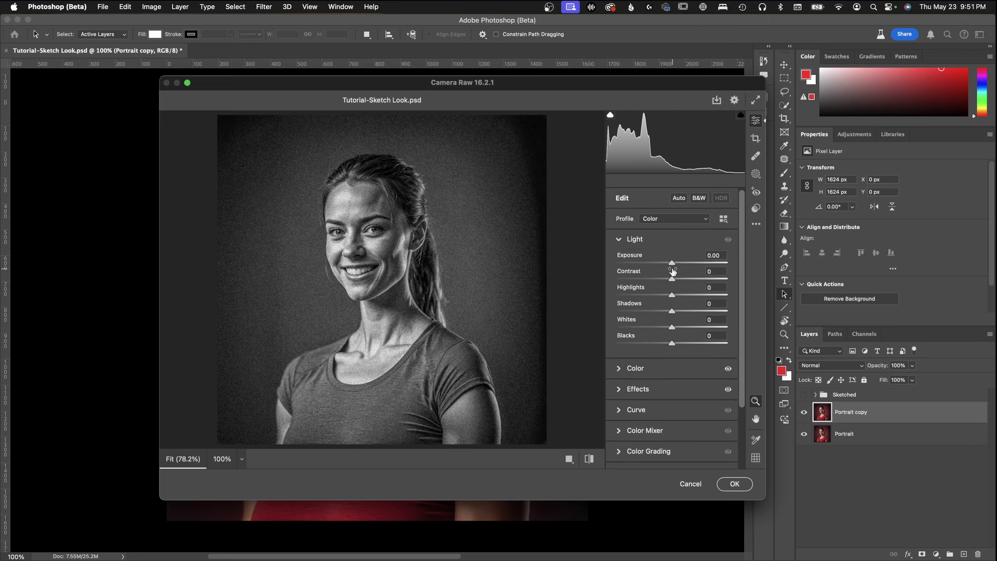
{"action": "left_click_drag", "start_coordinate": [672, 265], "coordinate": [679, 265]}
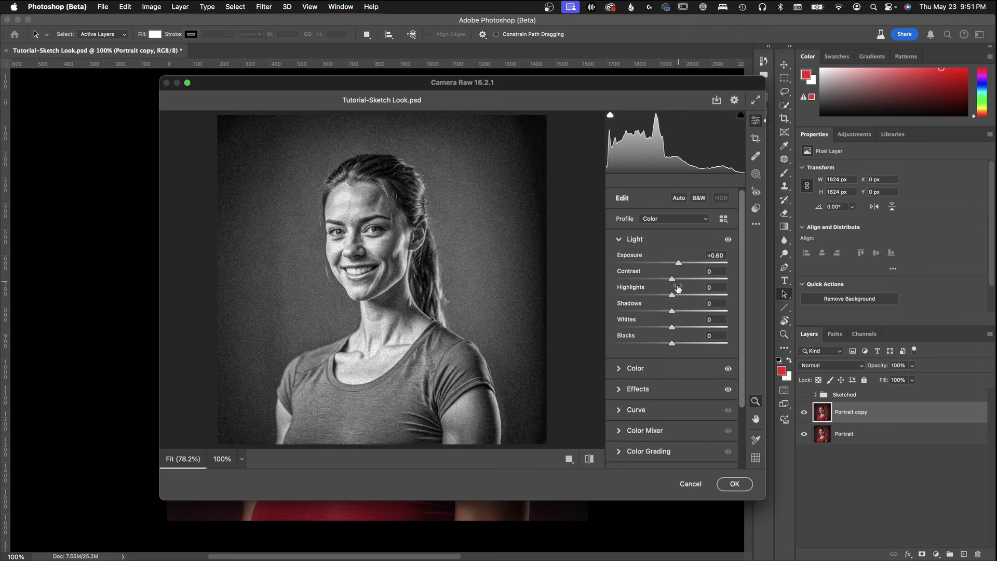
{"action": "left_click_drag", "start_coordinate": [672, 343], "coordinate": [700, 344]}
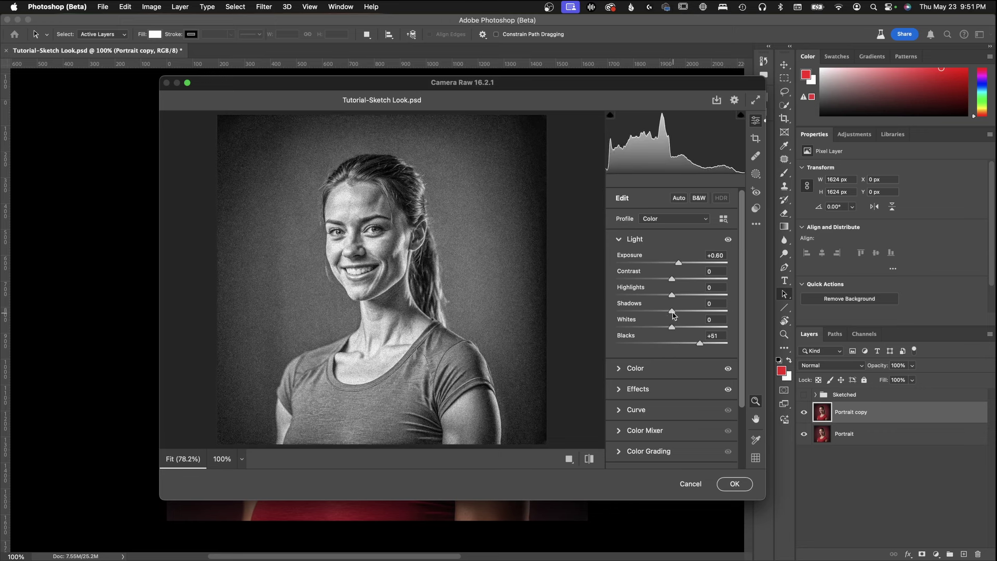
{"action": "mouse_move", "coordinate": [672, 311]}
{"action": "left_mouse_down"}
{"action": "mouse_move", "coordinate": [698, 312]}
{"action": "mouse_move", "coordinate": [644, 314]}
{"action": "mouse_move", "coordinate": [691, 312]}
{"action": "left_mouse_up"}
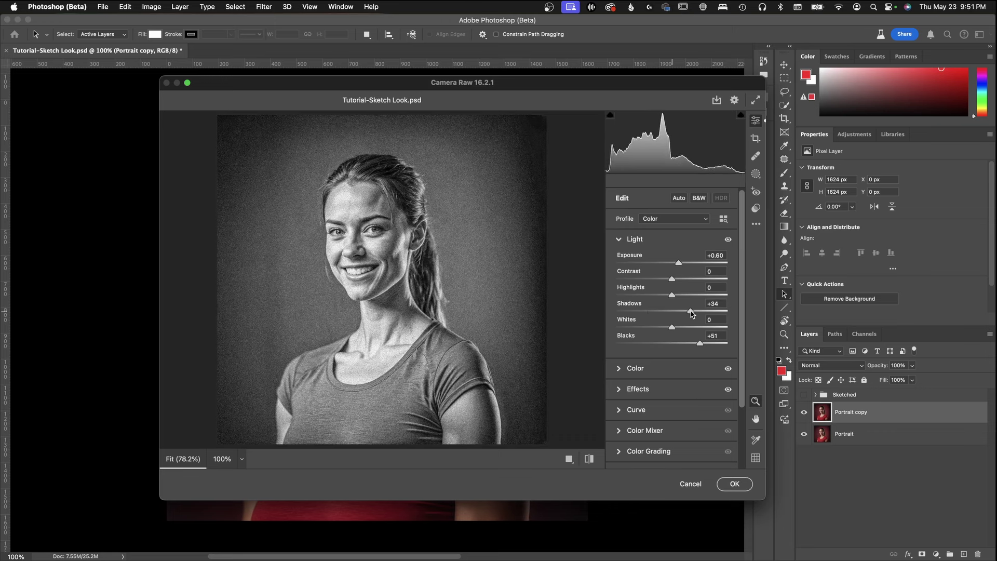
Pull Whites to -61 and Highlights to -58, then nudge Exposure to +0.75.
{"action": "mouse_move", "coordinate": [672, 327]}
{"action": "left_mouse_down"}
{"action": "mouse_move", "coordinate": [693, 327]}
{"action": "mouse_move", "coordinate": [637, 328]}
{"action": "left_mouse_up"}
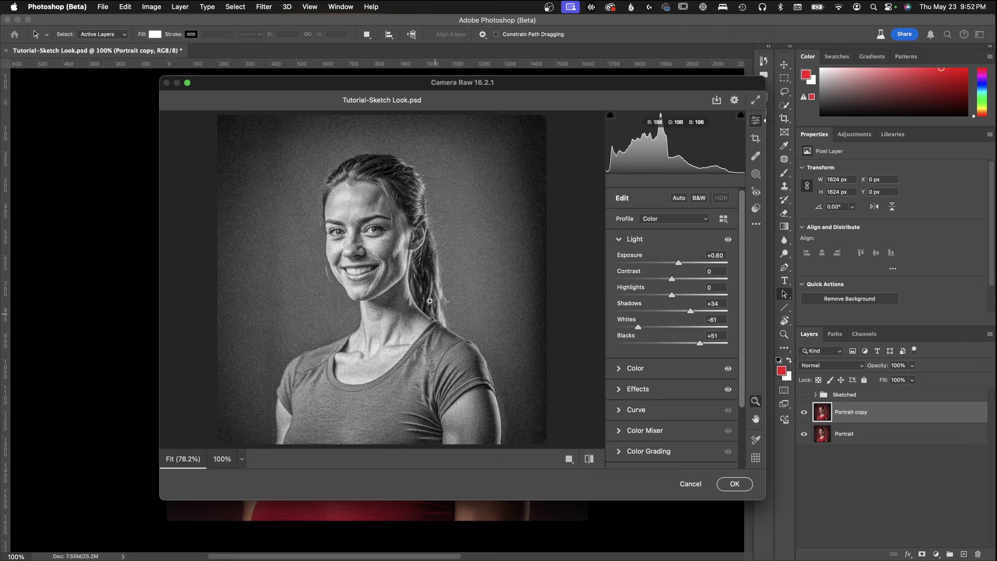
{"action": "mouse_move", "coordinate": [671, 295]}
{"action": "left_mouse_down"}
{"action": "mouse_move", "coordinate": [633, 295]}
{"action": "mouse_move", "coordinate": [639, 301]}
{"action": "left_mouse_up"}
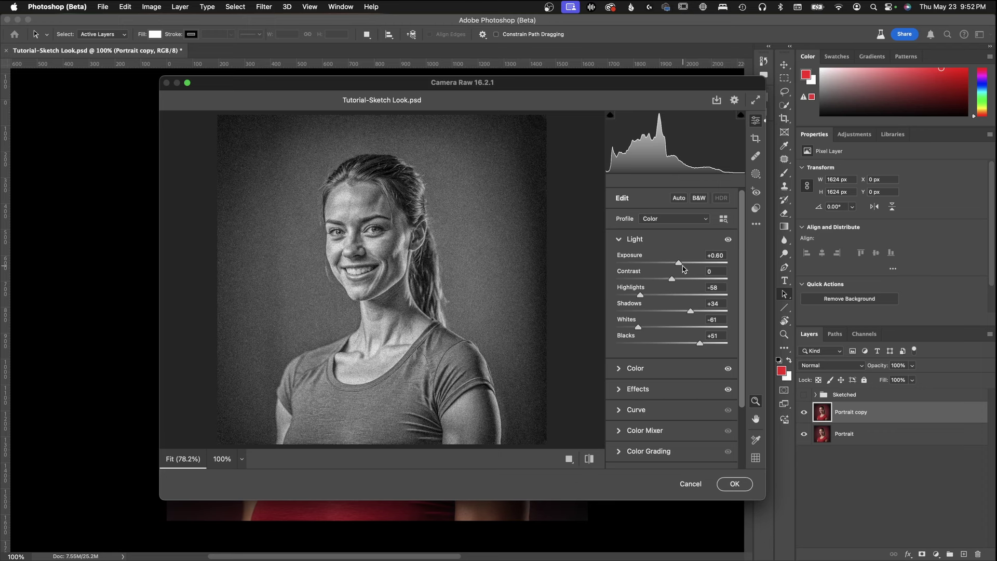
{"action": "left_click_drag", "start_coordinate": [681, 266], "coordinate": [683, 267]}
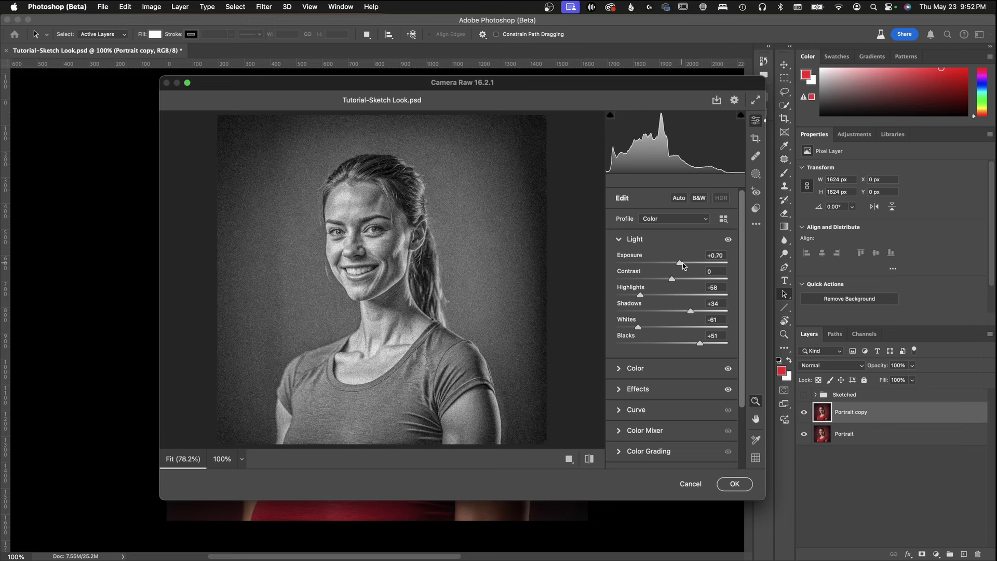
{"action": "scroll", "coordinate": [655, 348], "scroll_direction": "down", "scroll_amount": 1}
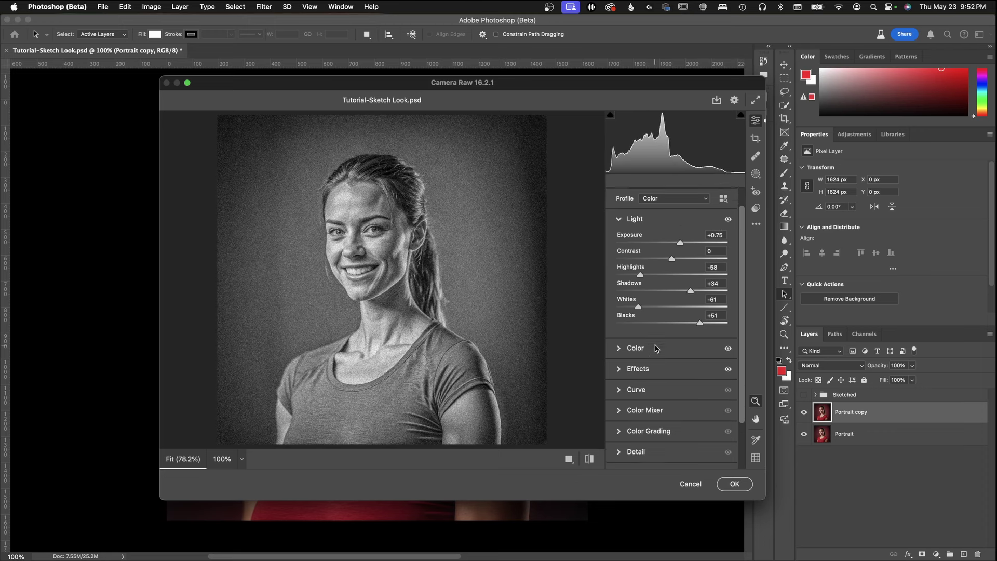
{"action": "scroll", "coordinate": [656, 348], "scroll_direction": "down", "scroll_amount": 1}
{"action": "scroll", "coordinate": [654, 348], "scroll_direction": "down", "scroll_amount": 1}
{"action": "scroll", "coordinate": [655, 349], "scroll_direction": "down", "scroll_amount": 1}
{"action": "scroll", "coordinate": [656, 349], "scroll_direction": "down", "scroll_amount": 1}
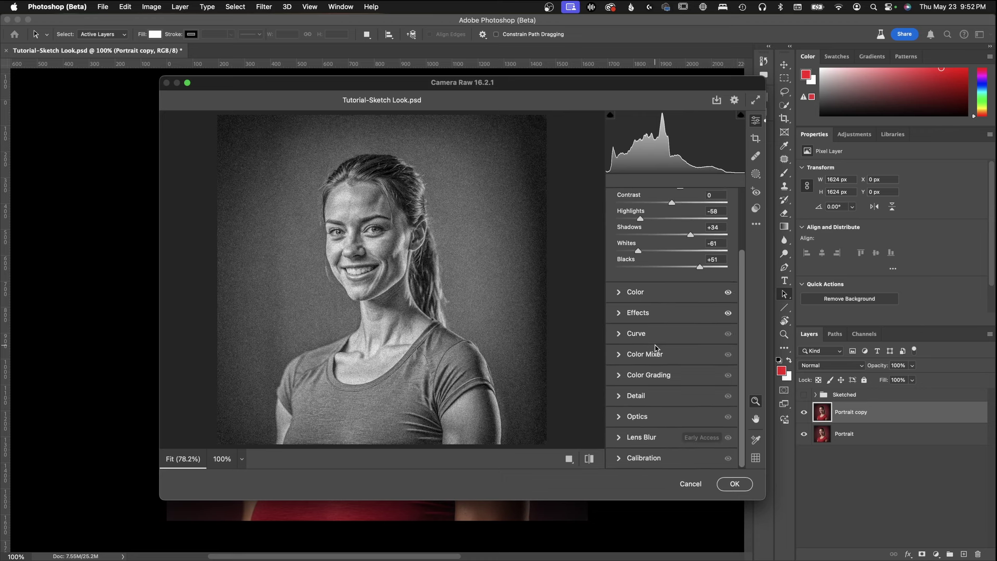
Set Detail Sharpening to about 27 and apply the Camera Raw adjustments to the layer.
{"action": "left_click", "coordinate": [619, 396]}
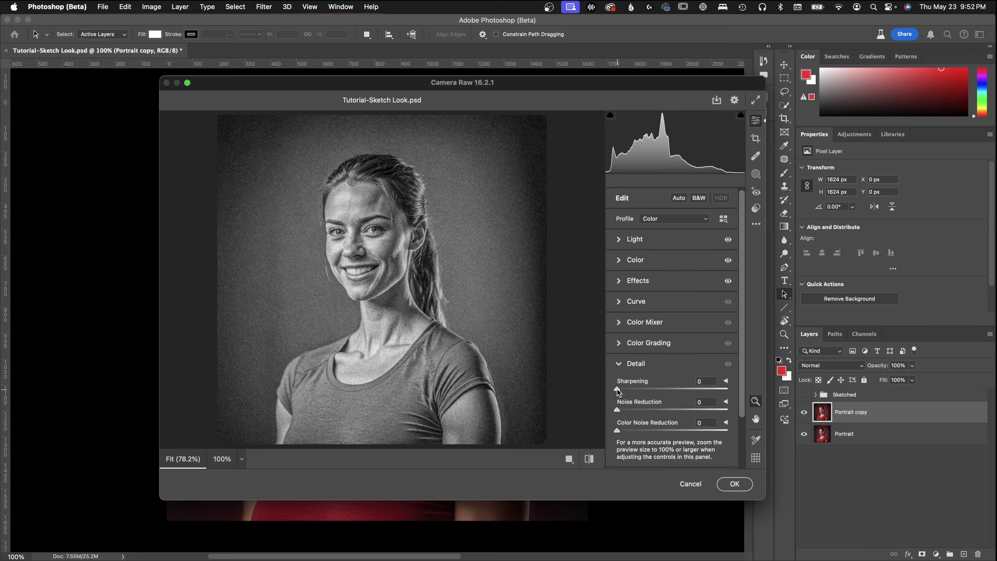
{"action": "left_click_drag", "start_coordinate": [621, 389], "coordinate": [672, 392]}
{"action": "left_click_drag", "start_coordinate": [672, 391], "coordinate": [636, 391]}
{"action": "left_click", "coordinate": [728, 481]}
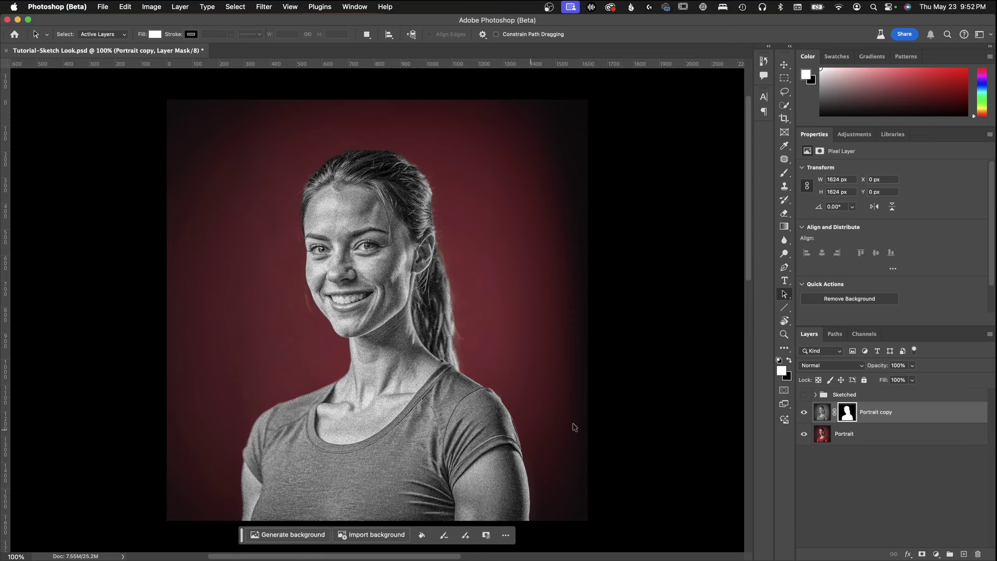
Hide the original colour Portrait layer, leaving the masked sketch on transparency.
{"action": "left_click", "coordinate": [803, 434]}
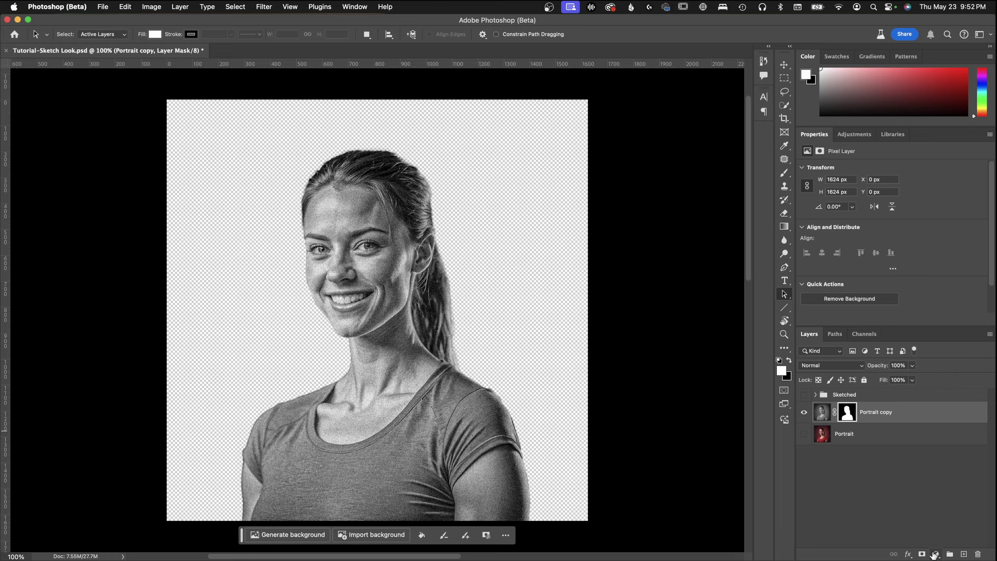
{"action": "left_click", "coordinate": [935, 554]}
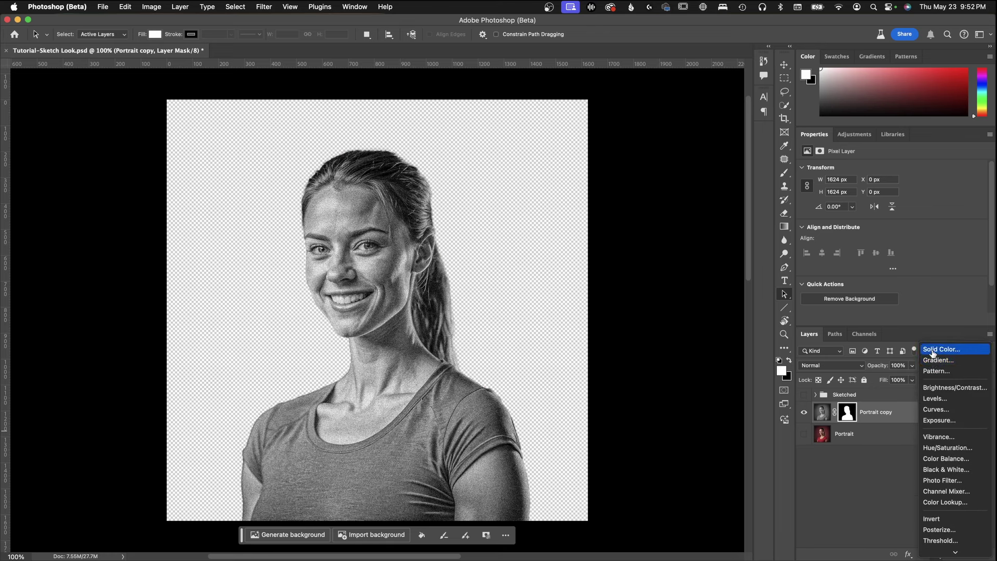
Add a white Solid Color fill layer and move it below Portrait copy as the background.
{"action": "left_click", "coordinate": [941, 351]}
{"action": "left_click_drag", "start_coordinate": [721, 286], "coordinate": [629, 251]}
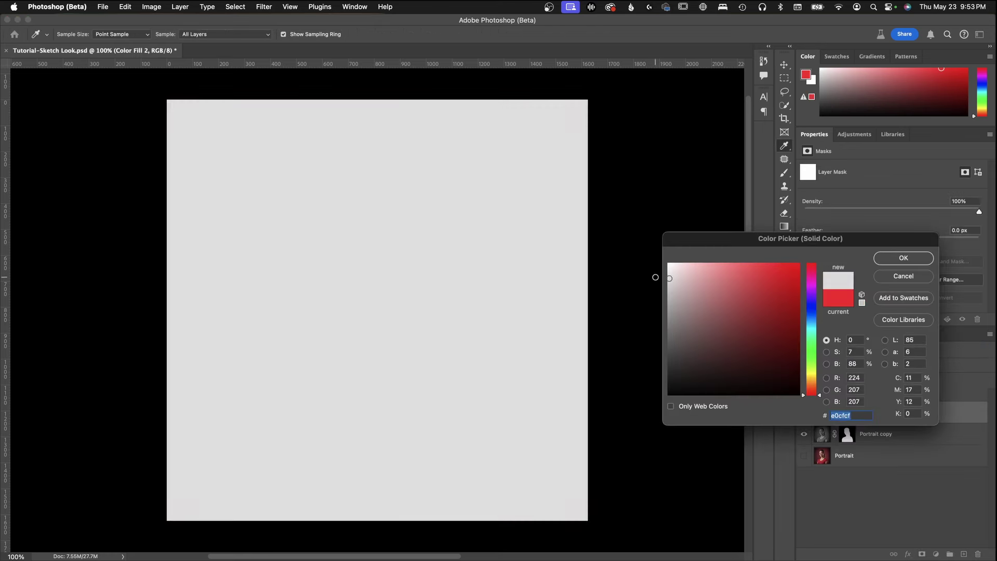
{"action": "left_click", "coordinate": [884, 265]}
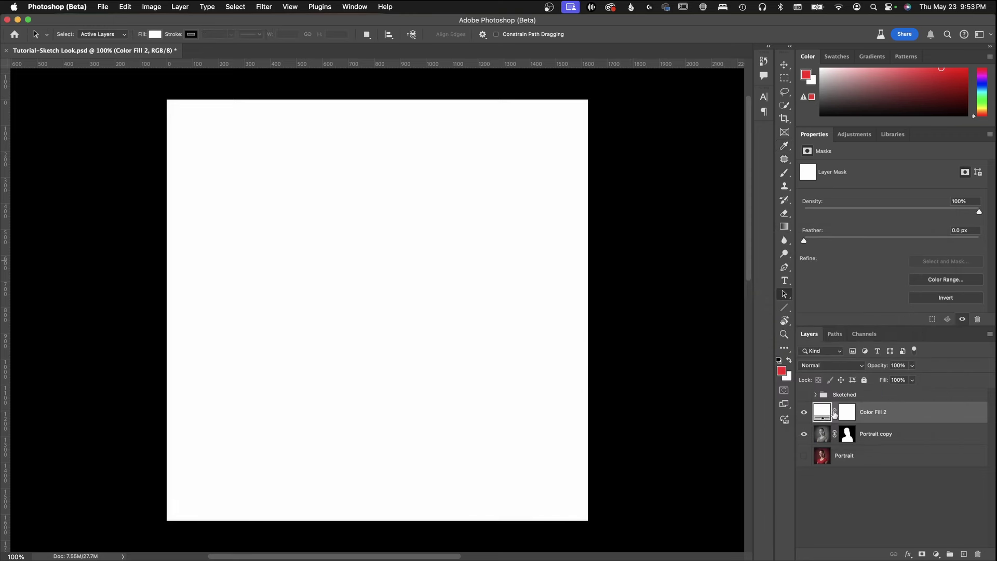
{"action": "left_click_drag", "start_coordinate": [828, 415], "coordinate": [826, 443]}
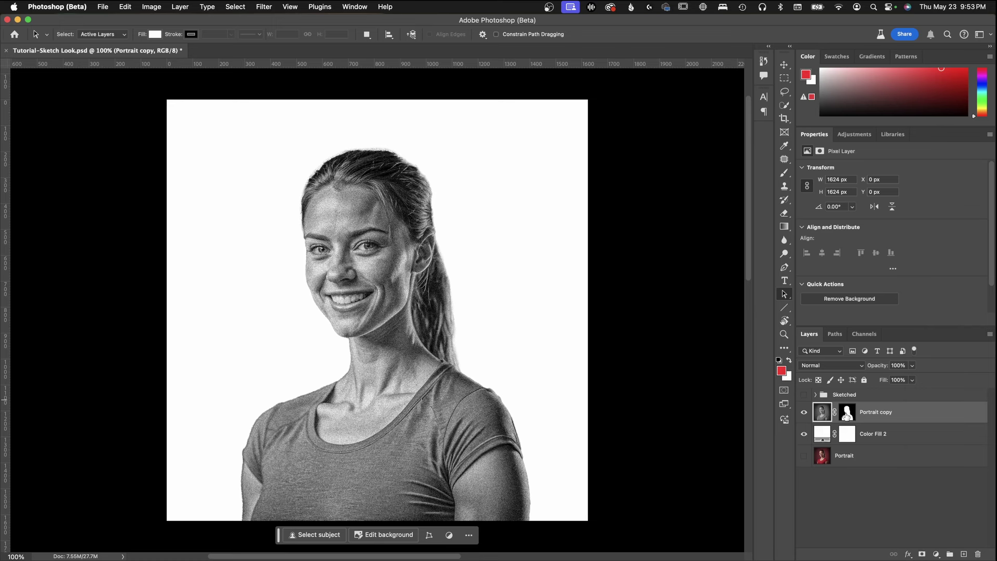
{"action": "left_click", "coordinate": [936, 554]}
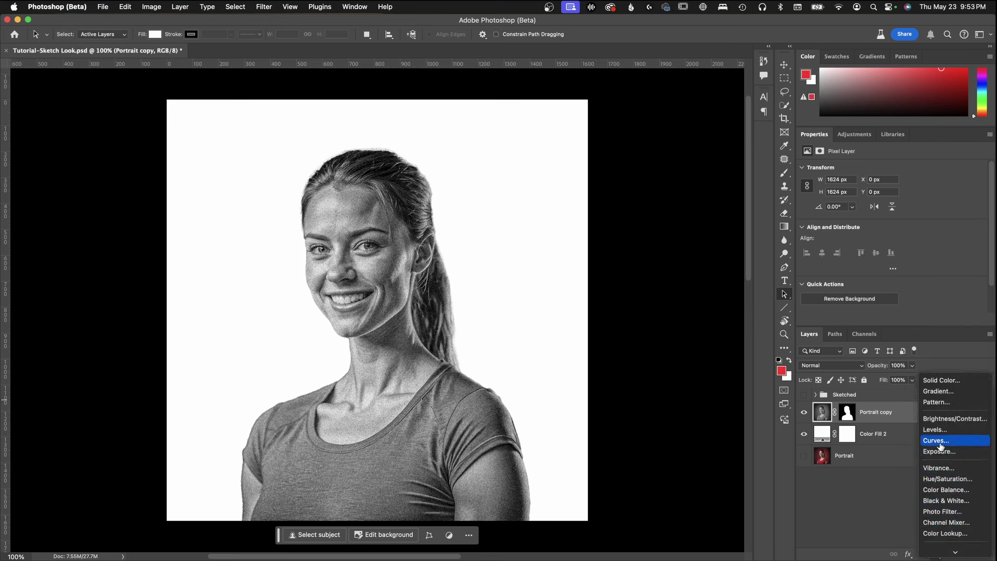
Add a Curves adjustment above the portrait with a lifted black point to fade the shadows.
{"action": "left_click", "coordinate": [937, 444]}
{"action": "scroll", "coordinate": [840, 316], "scroll_direction": "down", "scroll_amount": 2}
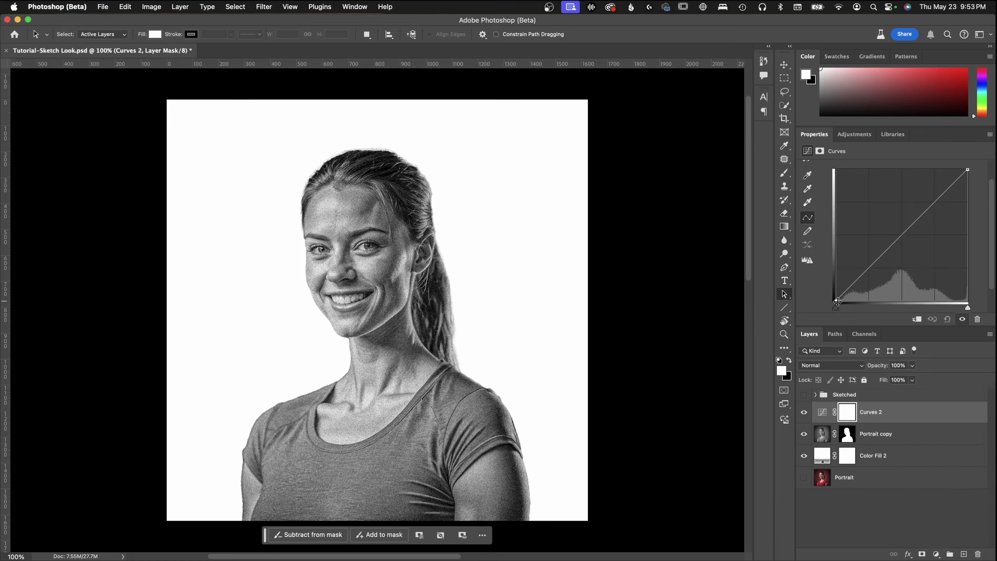
{"action": "mouse_move", "coordinate": [835, 302]}
{"action": "left_mouse_down"}
{"action": "mouse_move", "coordinate": [830, 250]}
{"action": "mouse_move", "coordinate": [826, 270]}
{"action": "left_mouse_up"}
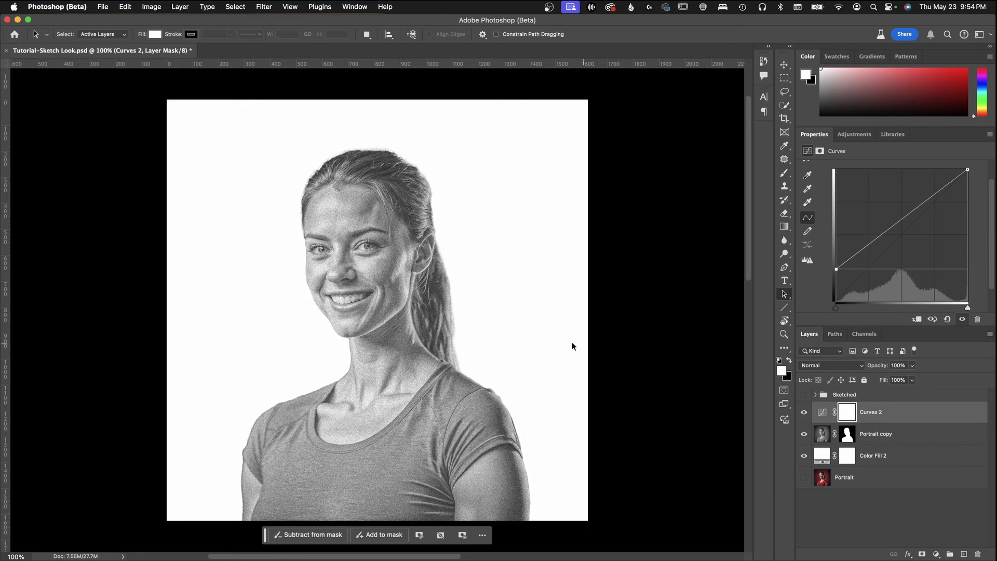
{"action": "left_click_drag", "start_coordinate": [836, 269], "coordinate": [836, 281]}
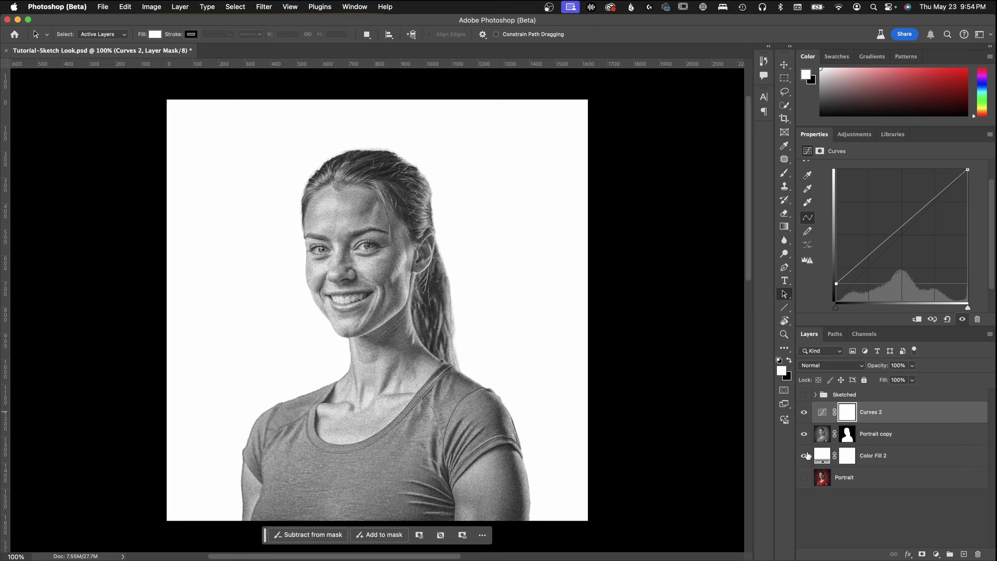
{"action": "left_click", "coordinate": [805, 478], "text": "alt"}
{"action": "left_click", "coordinate": [805, 478], "text": "alt"}
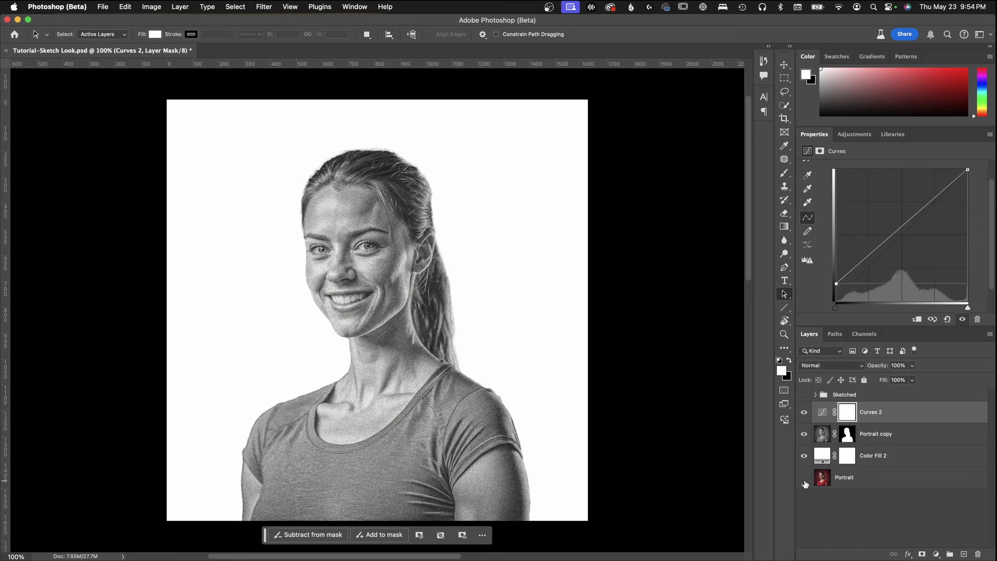